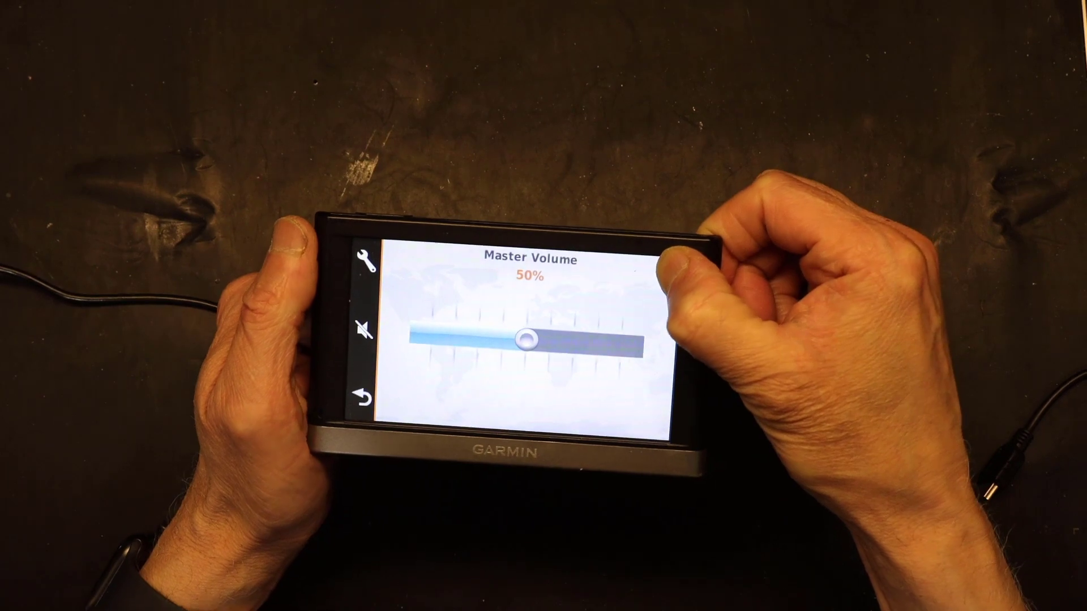
Step: Set the nüvi's MTP Settings to Mass Storage via the Diagnostics Page, save, and return to the main menu
click(663, 280)
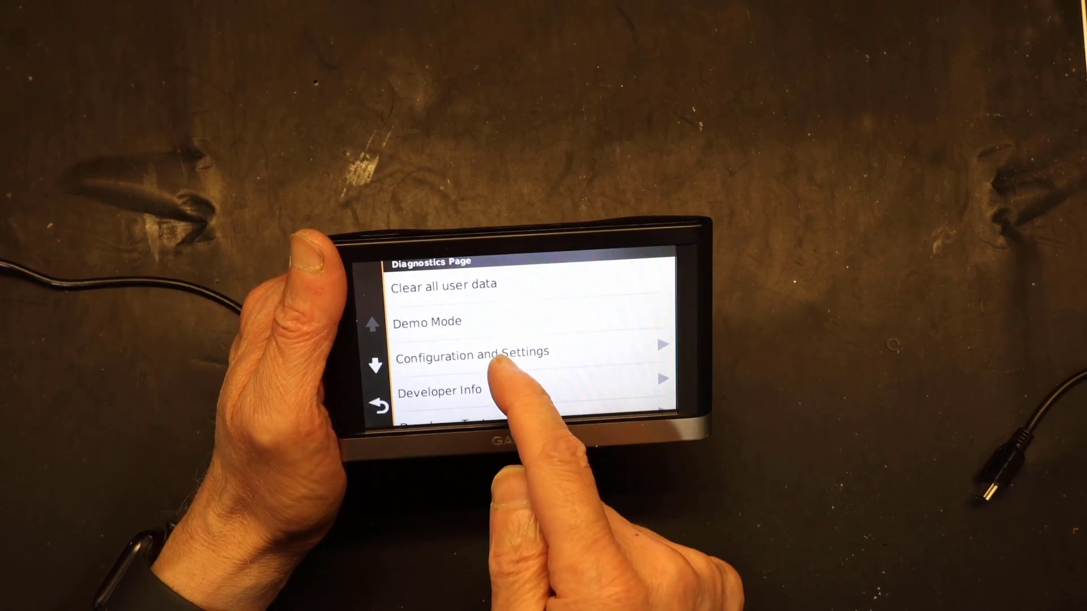
click(516, 354)
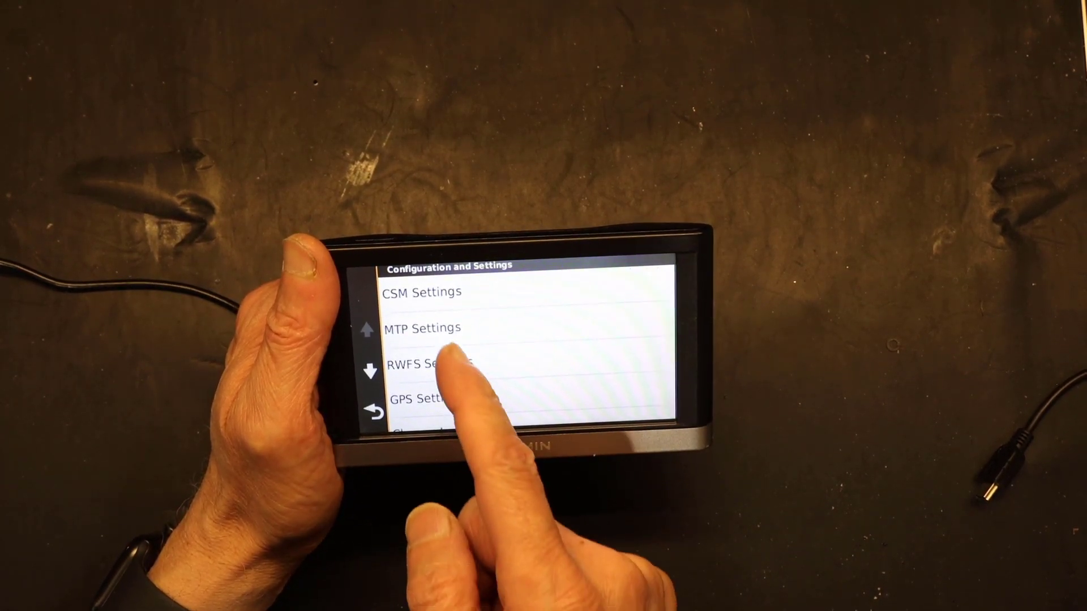
click(468, 323)
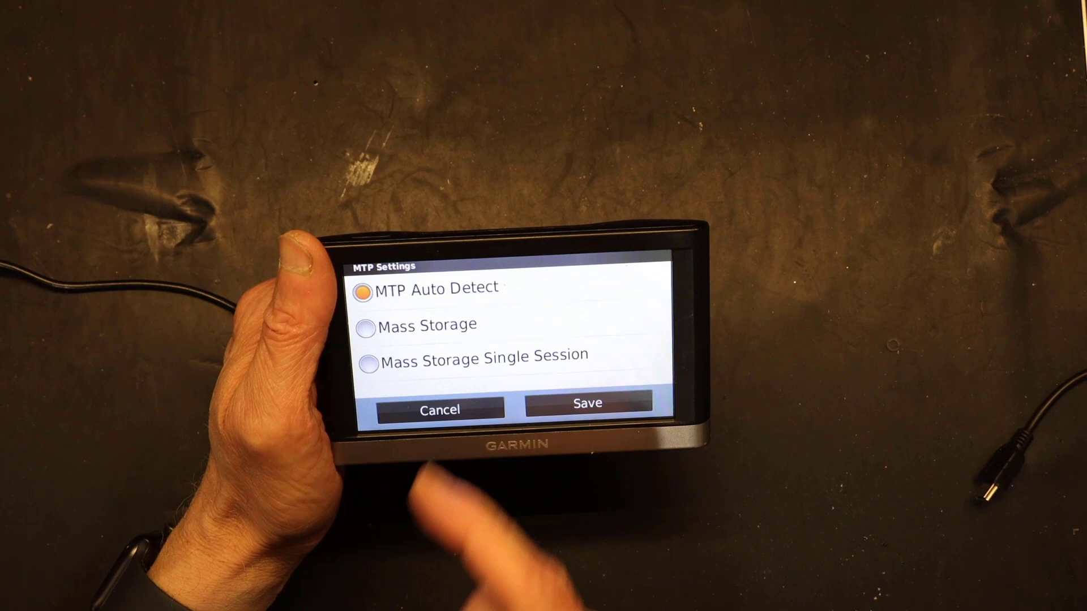
click(468, 333)
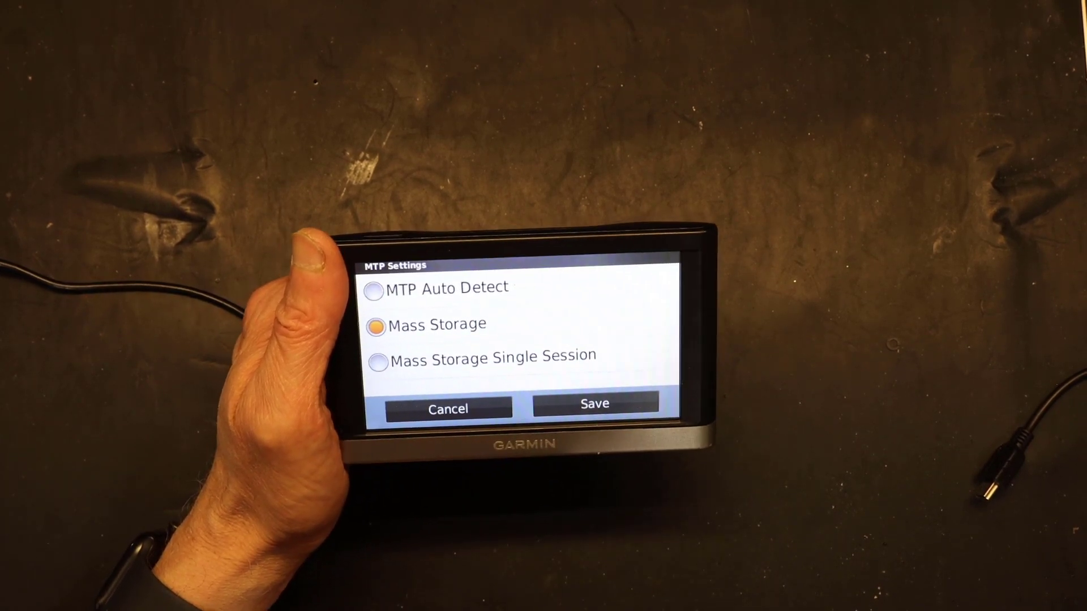
click(593, 404)
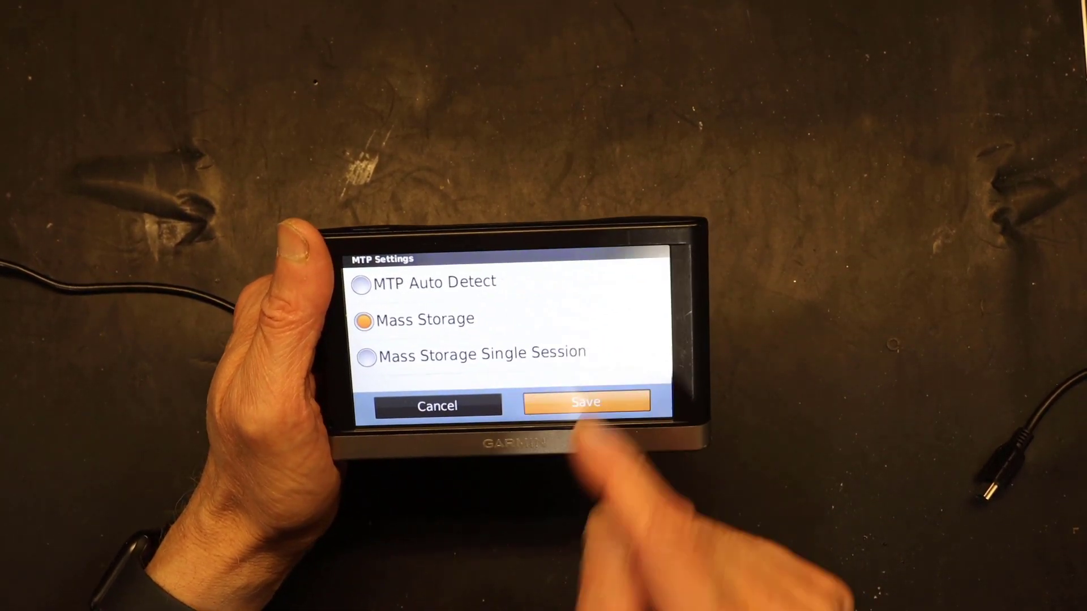
click(371, 408)
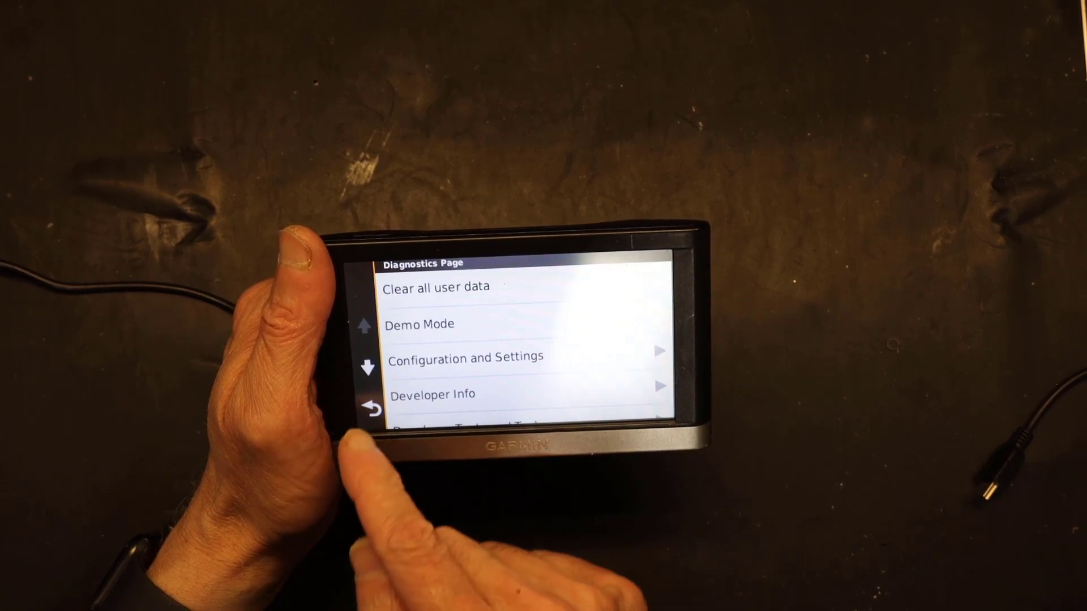
click(365, 403)
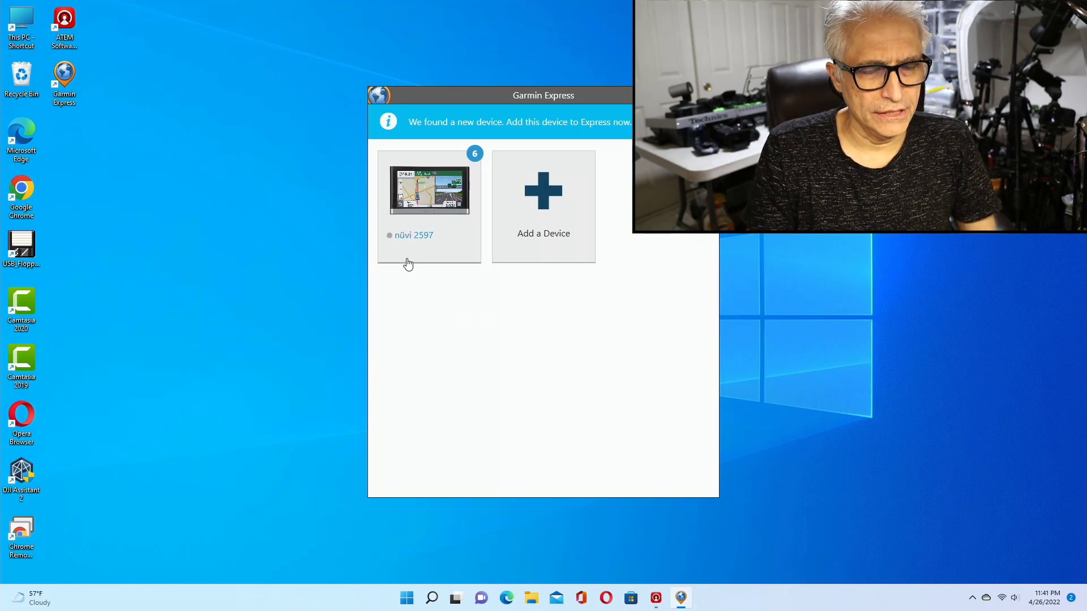
Step: Add the detected nüvi 2597, skip registration, and replace the older entry, keeping the nickname nüvi 2597 - 1
click(538, 208)
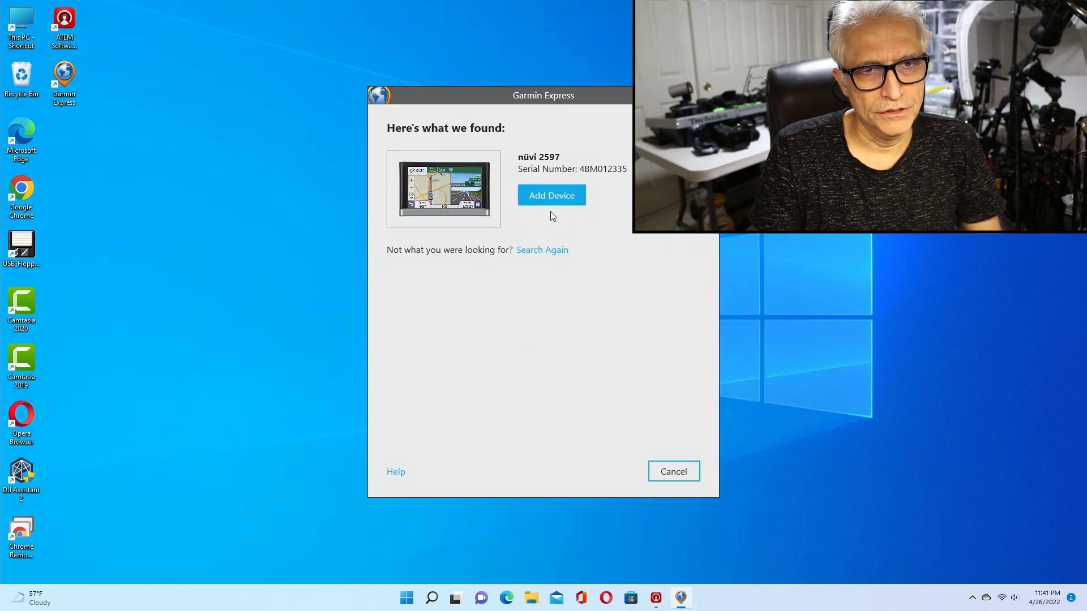
click(547, 195)
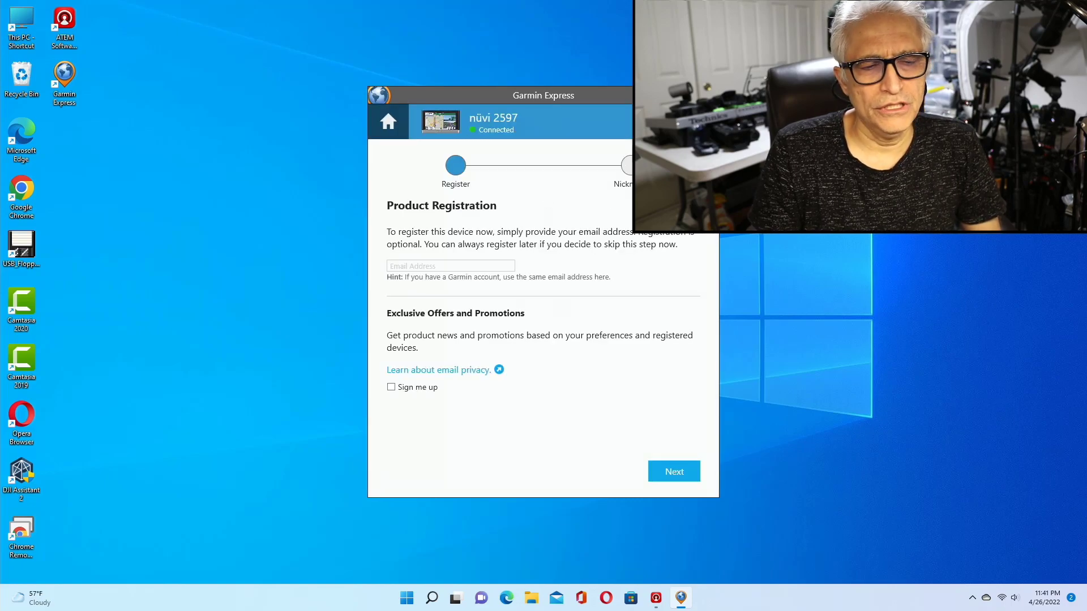
click(666, 474)
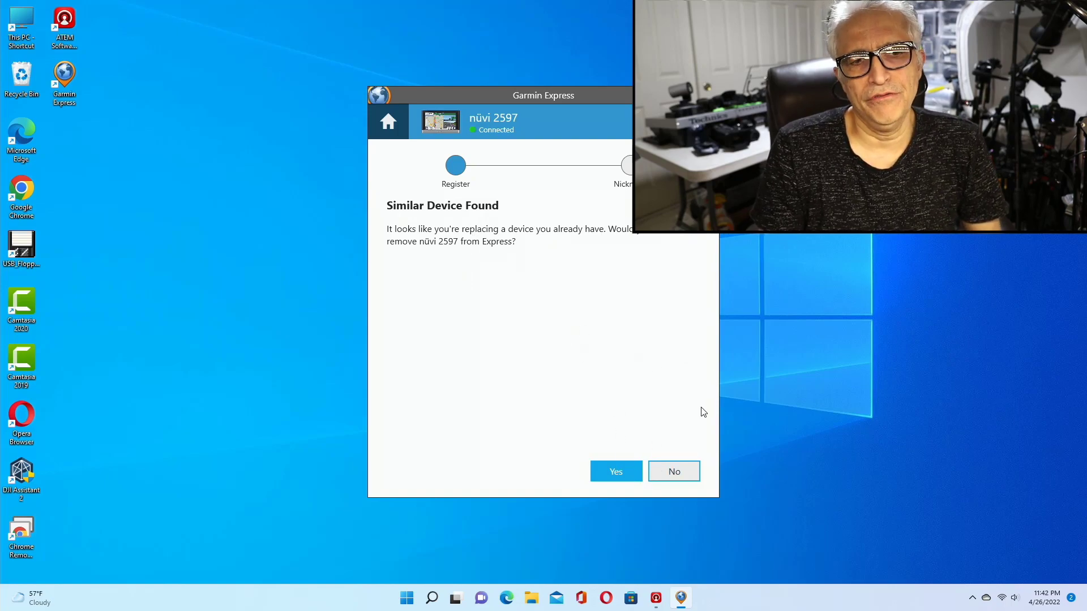
click(639, 474)
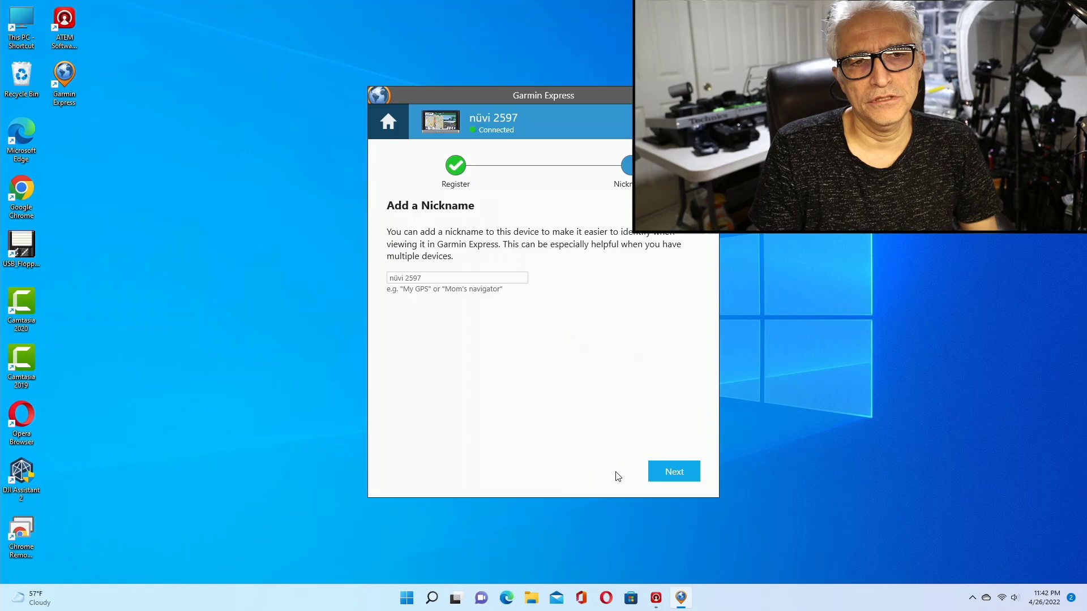
click(669, 479)
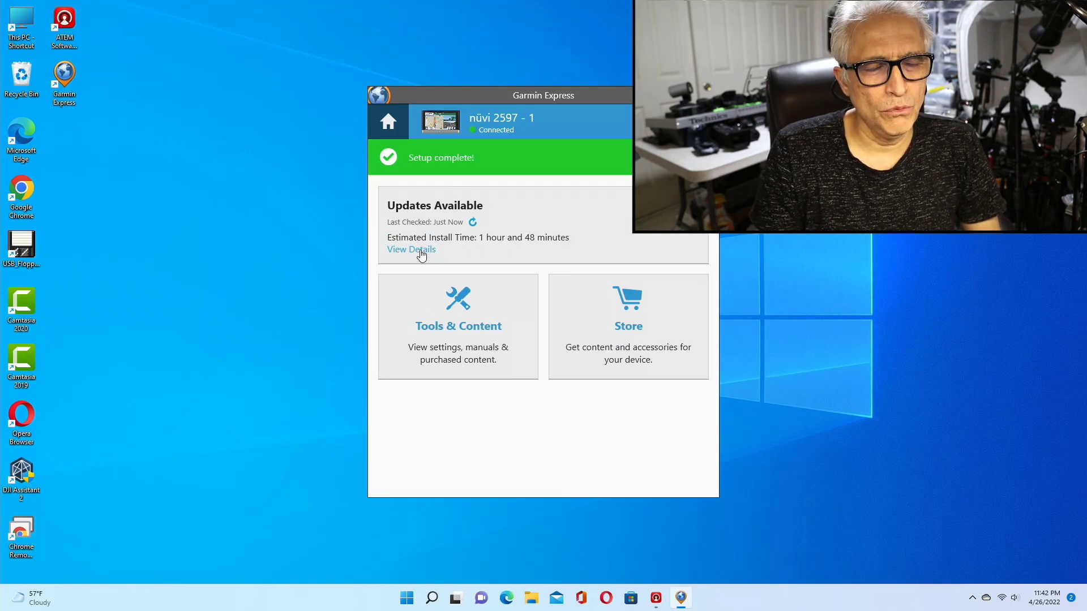
click(420, 251)
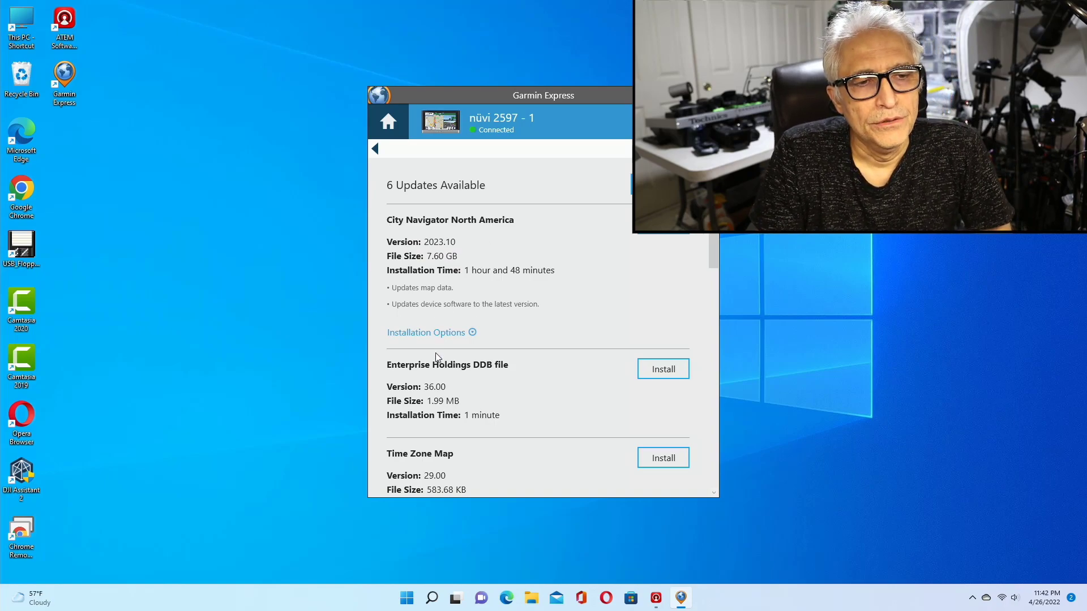
scroll(436, 357, down, 8)
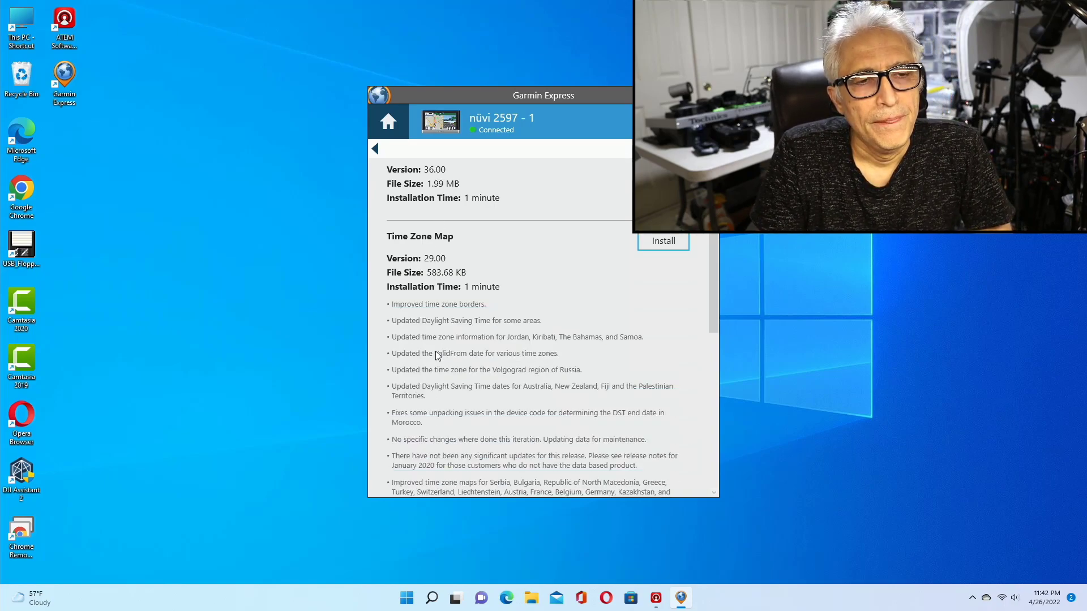
scroll(442, 289, down, 10)
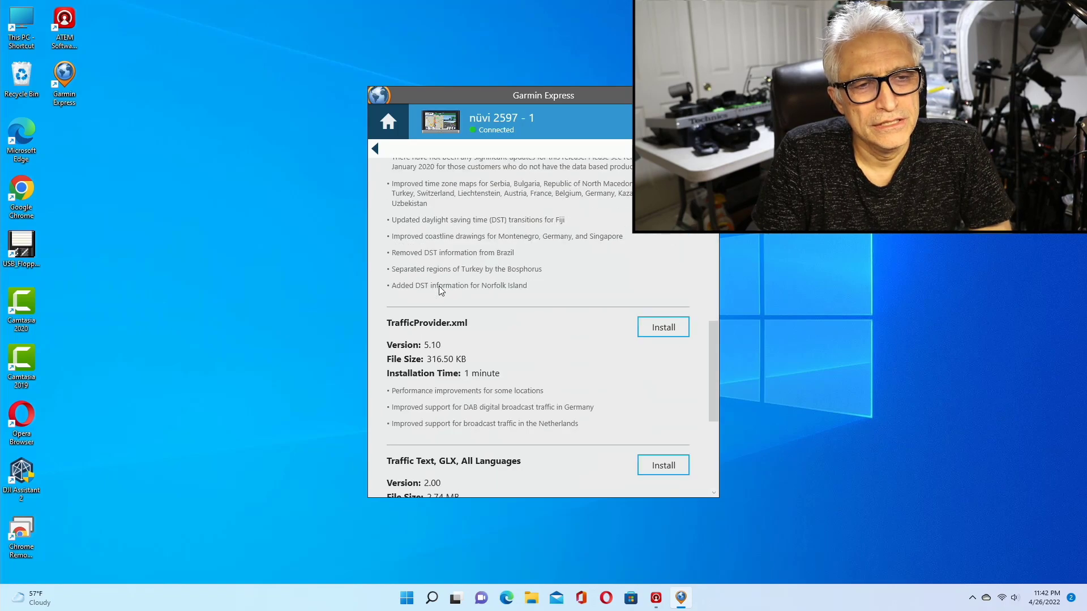
scroll(441, 290, down, 1)
scroll(461, 417, down, 6)
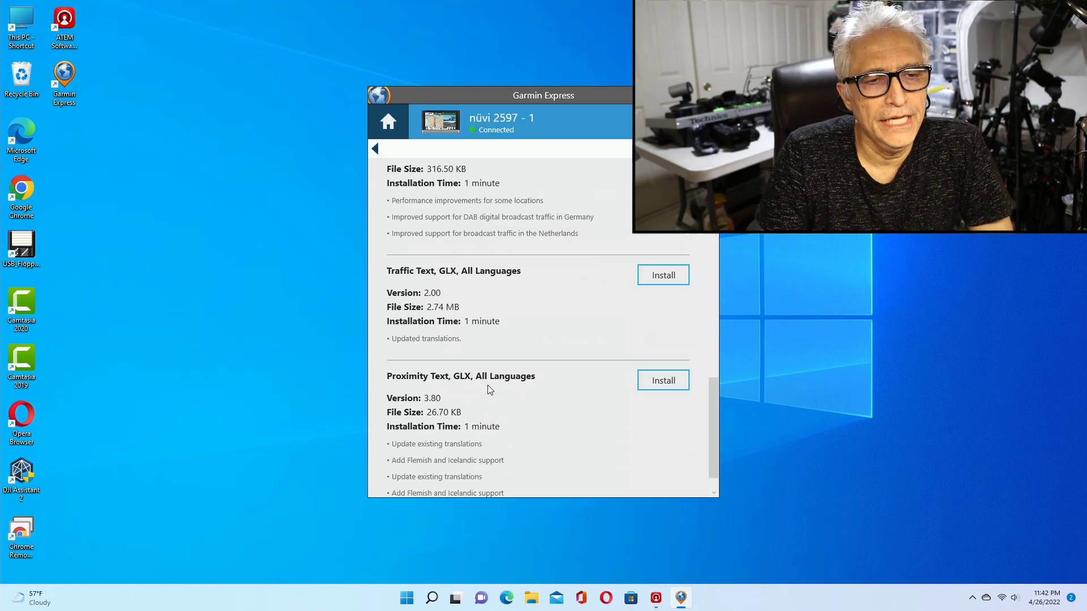
scroll(489, 395, down, 1)
scroll(477, 391, up, 15)
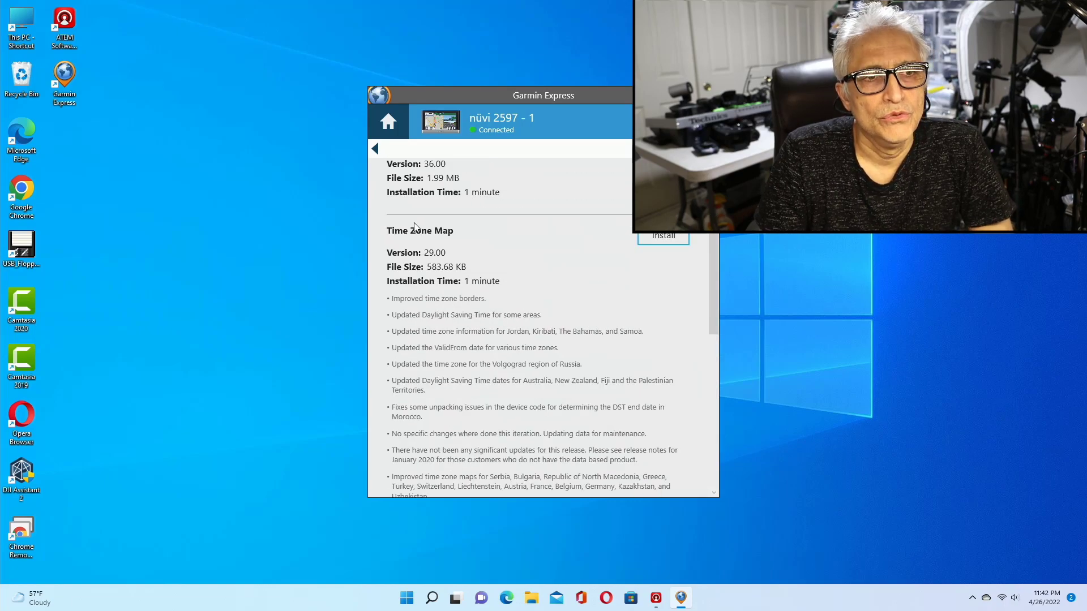
click(376, 151)
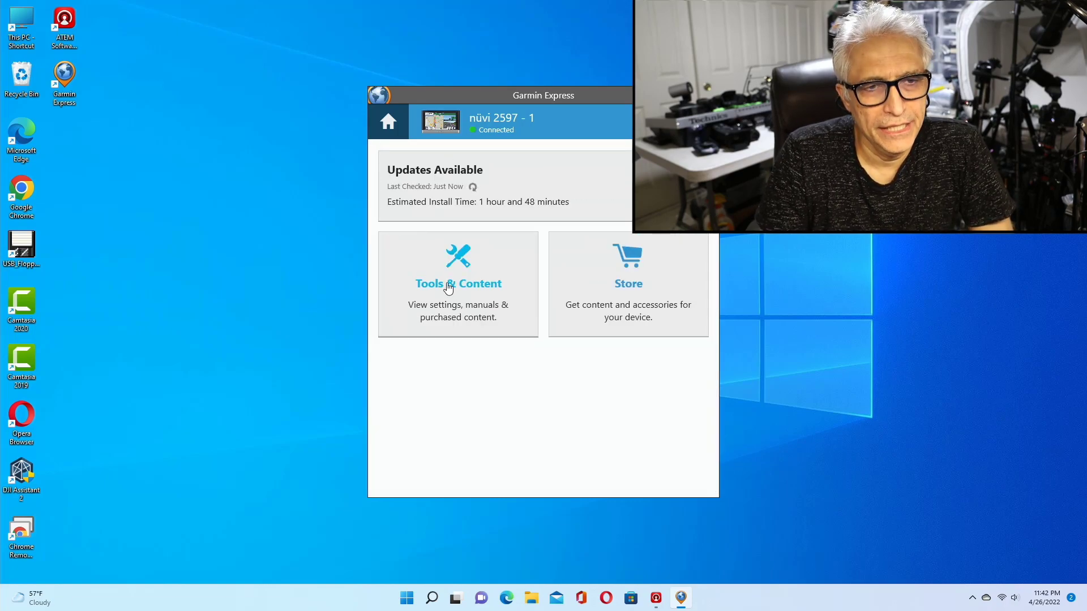
Step: Select the 156 MB English language files under Tools & Content > Utilities and install them
click(467, 287)
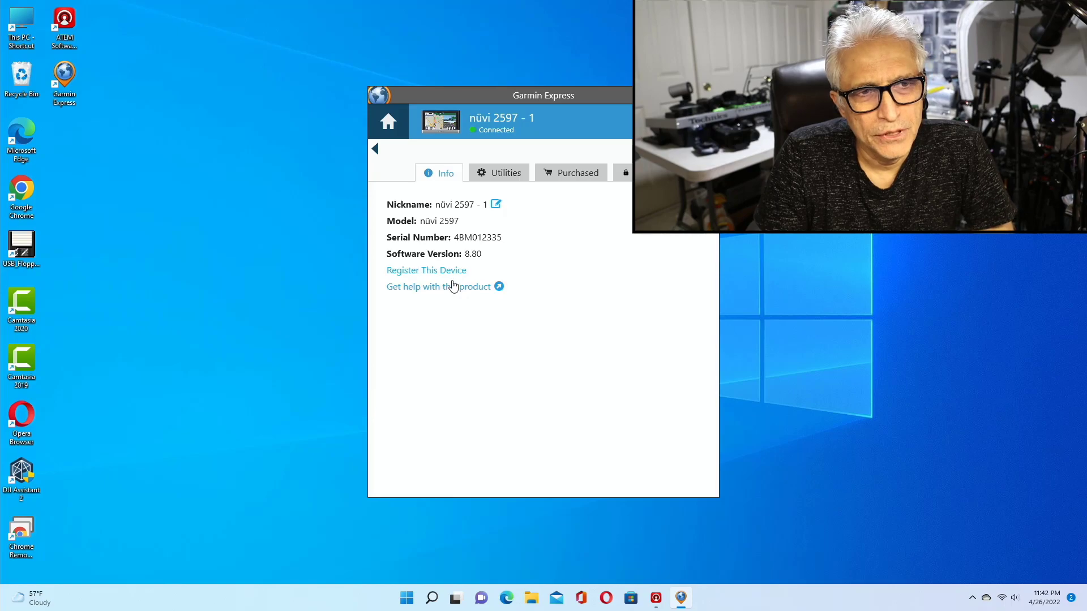
click(506, 177)
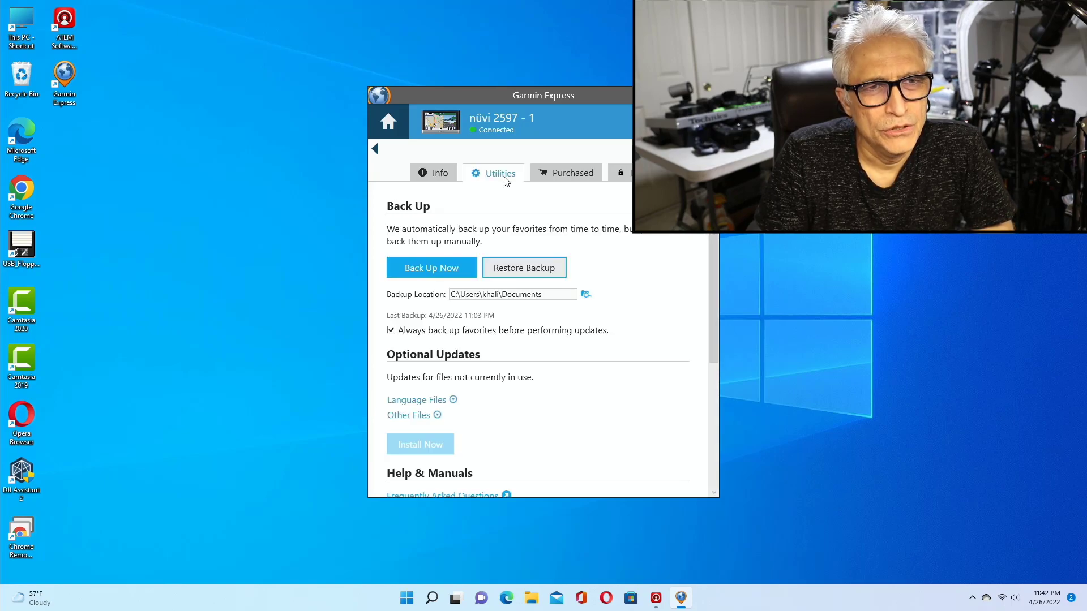
click(453, 400)
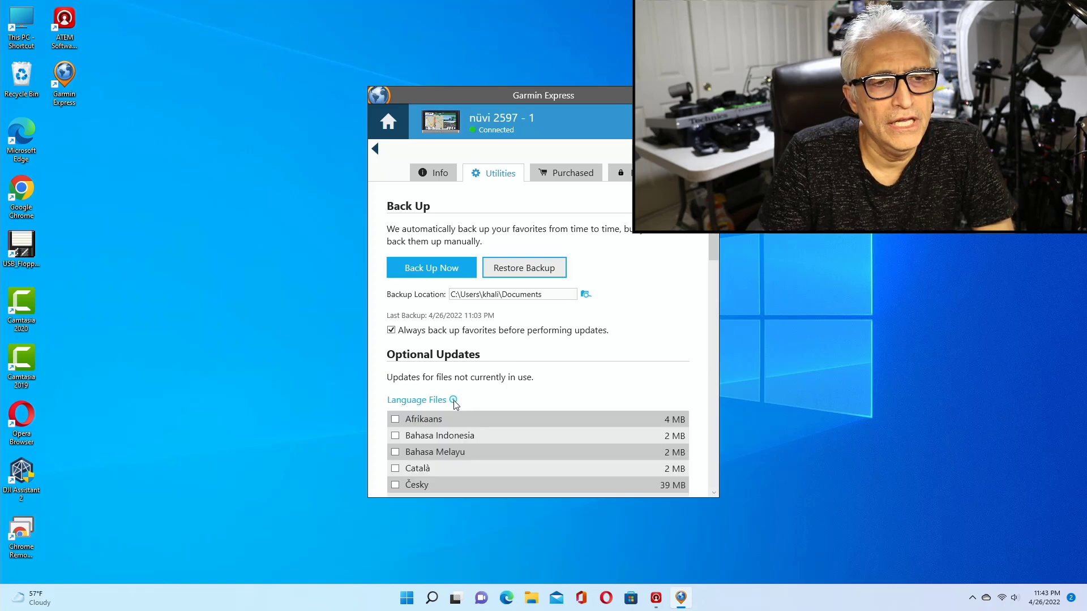
scroll(455, 405, down, 4)
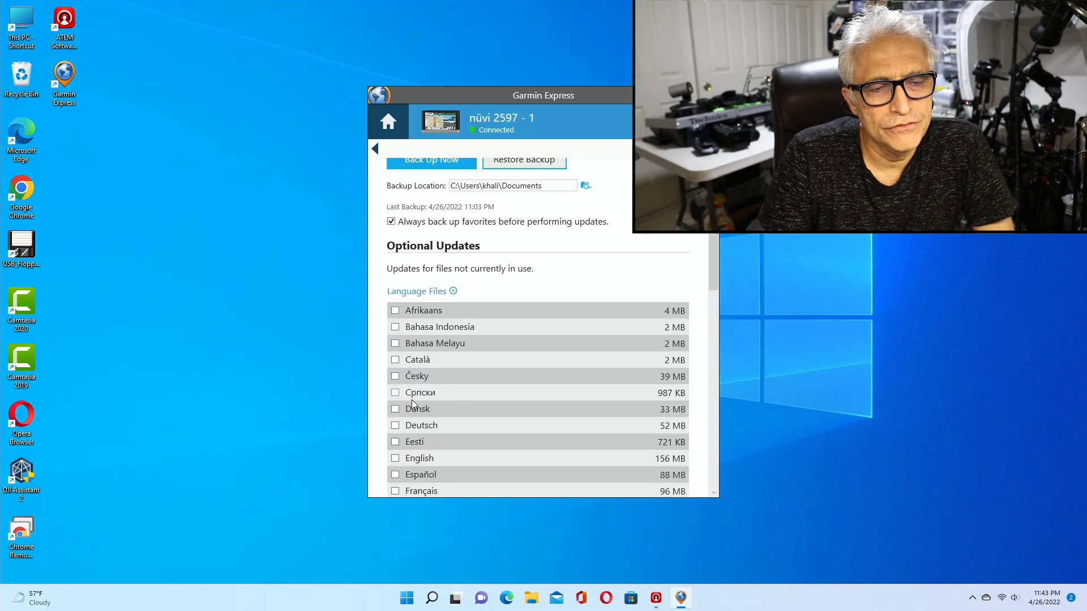
scroll(415, 405, down, 3)
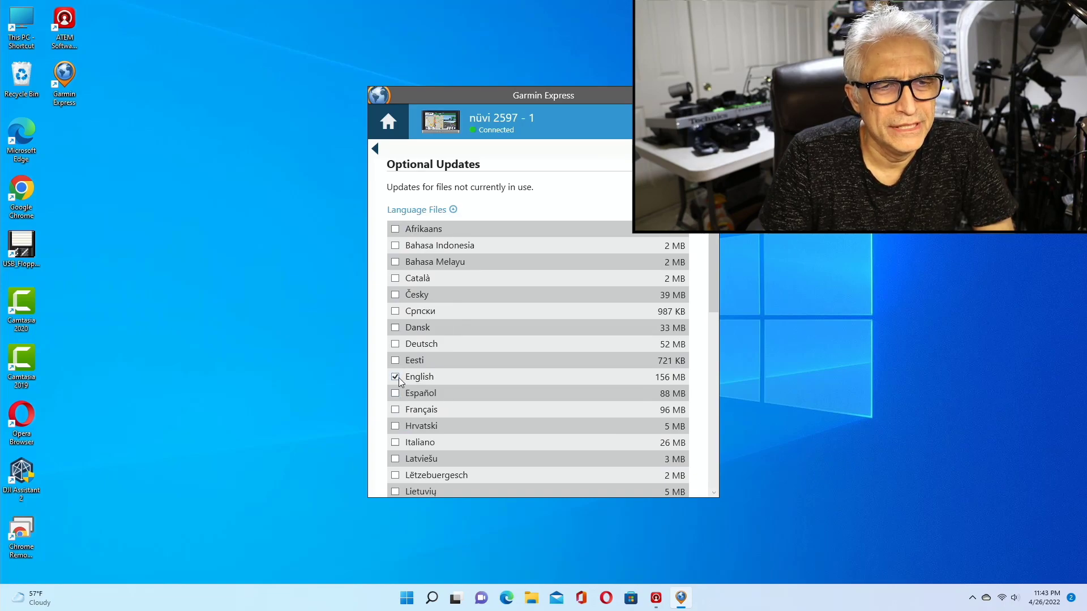
scroll(413, 362, down, 13)
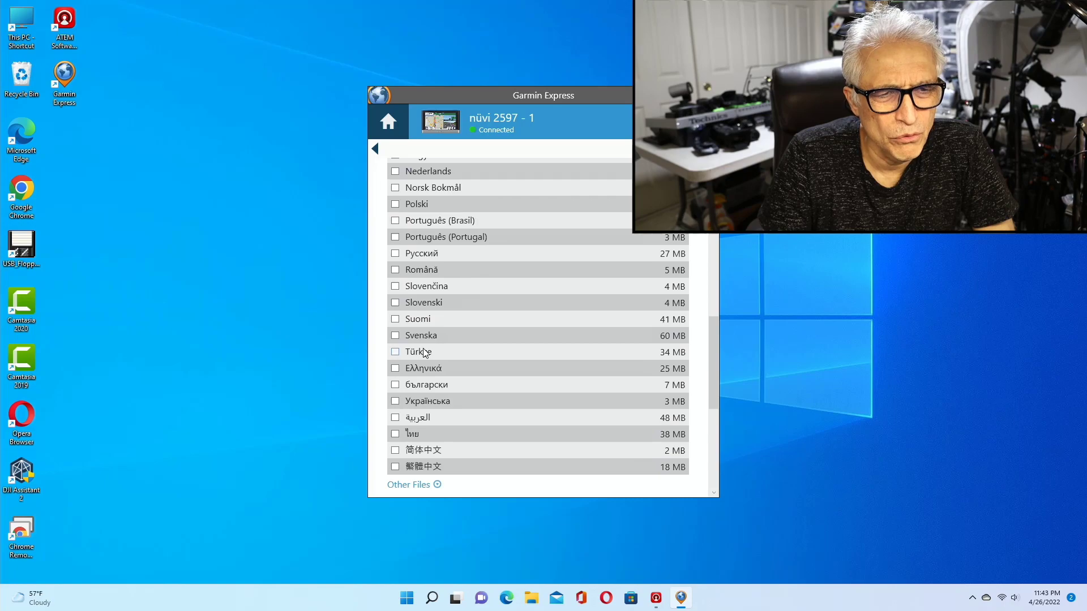
scroll(439, 404, down, 3)
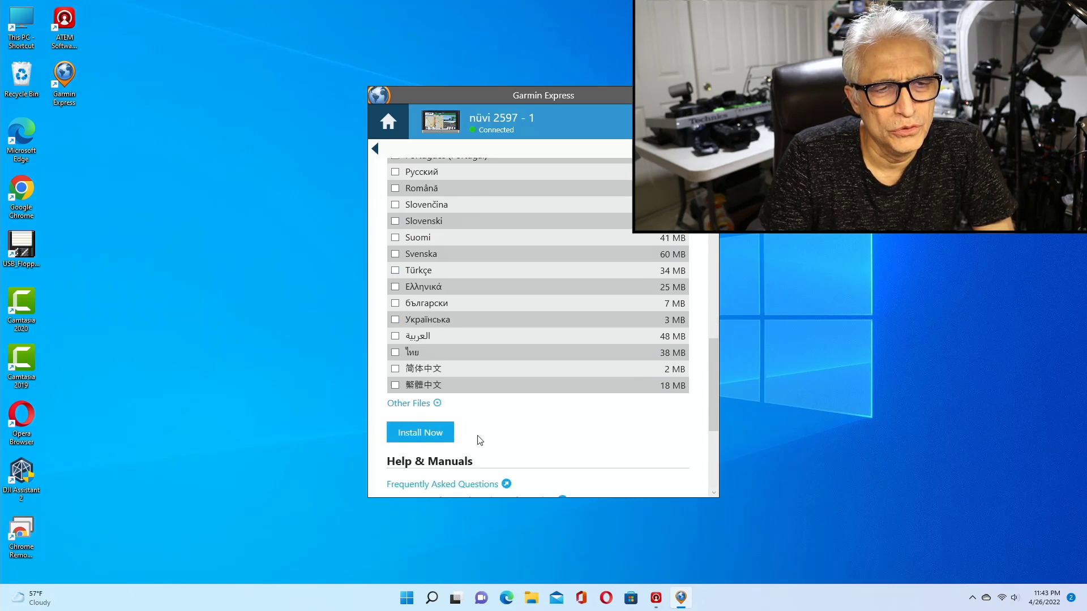
click(417, 436)
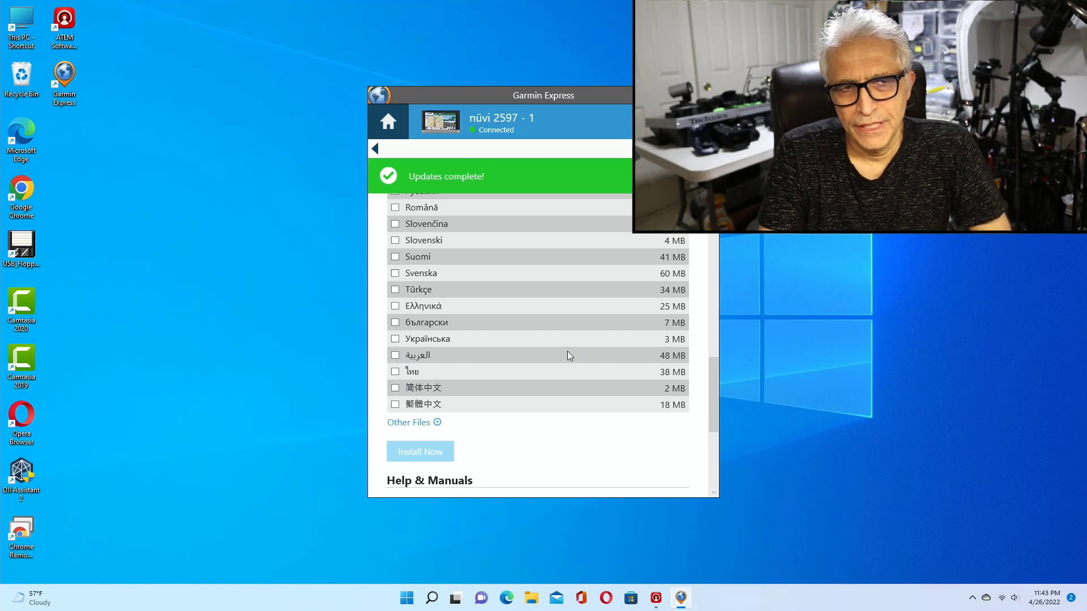
Step: Scroll down to confirm the updates are complete and 6.91 GB of device storage remains free
scroll(424, 402, down, 2)
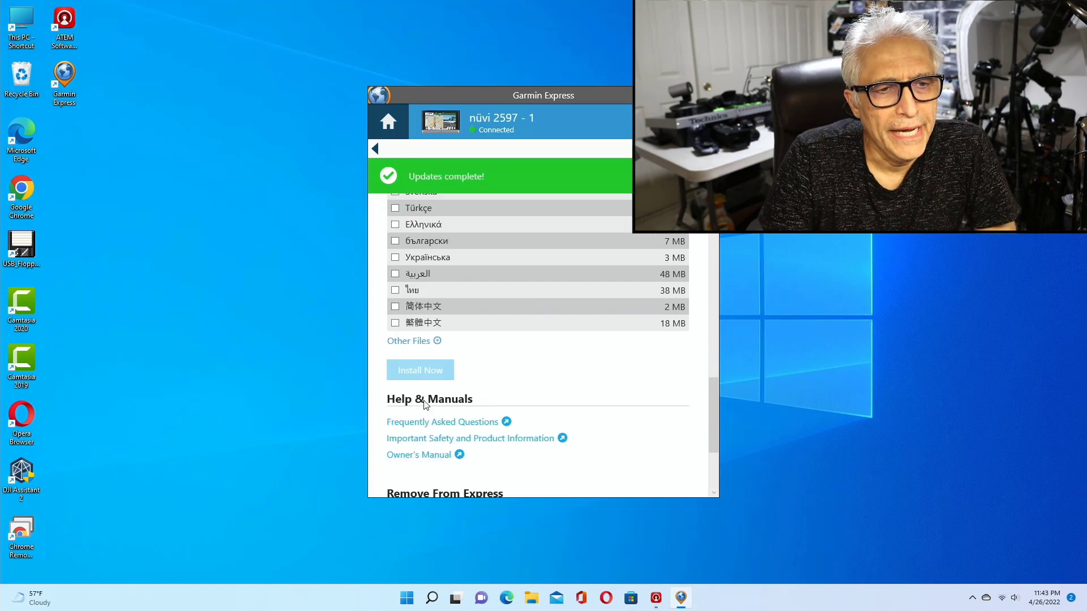
scroll(424, 402, down, 3)
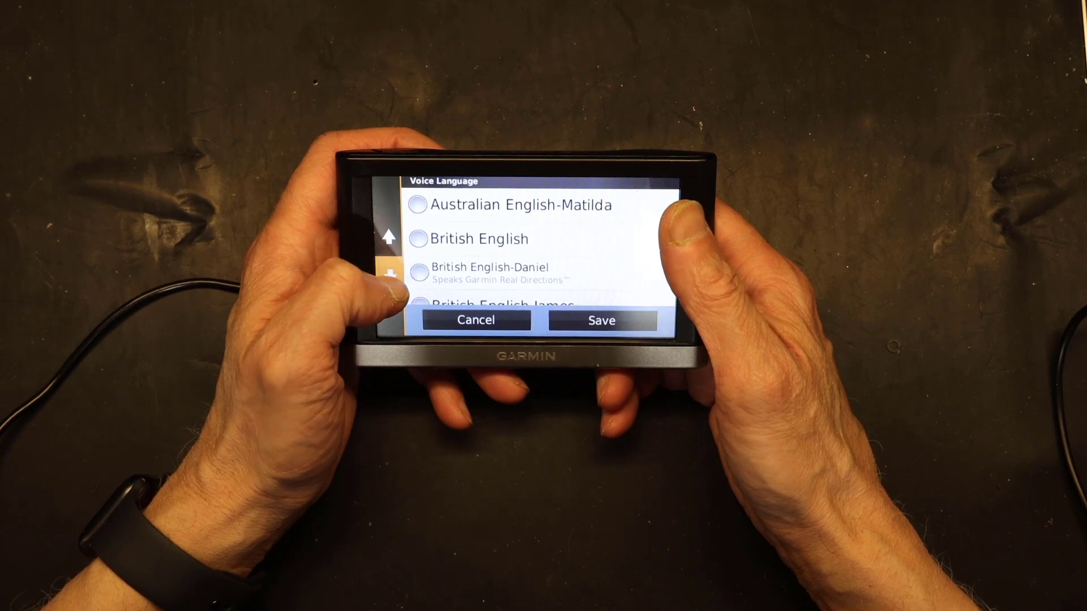
Step: Page down through the installed English voices, then return to American English-Samantha near the top
click(390, 275)
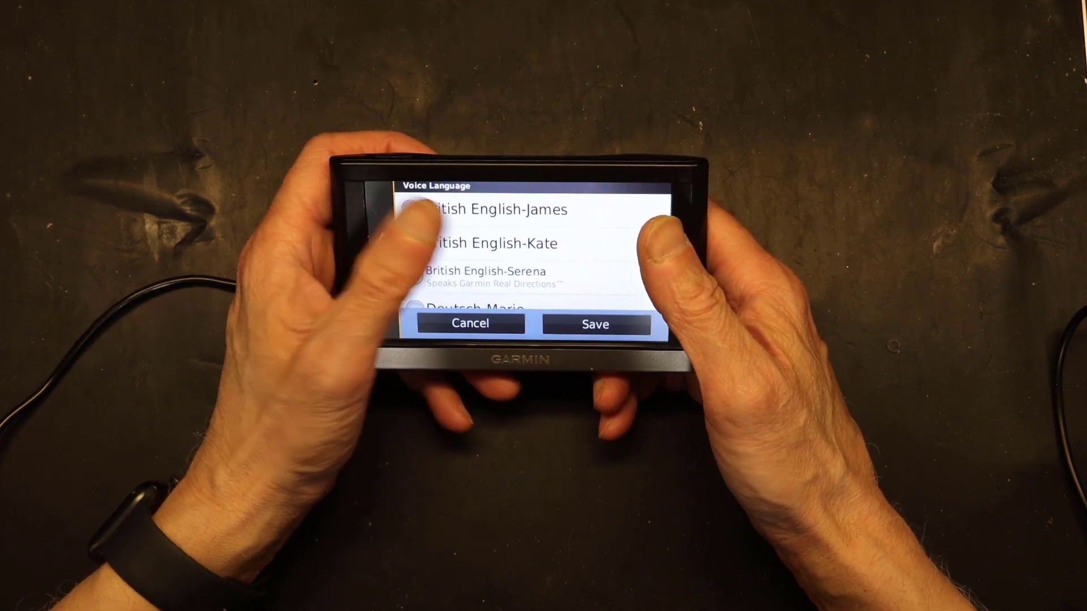
click(391, 273)
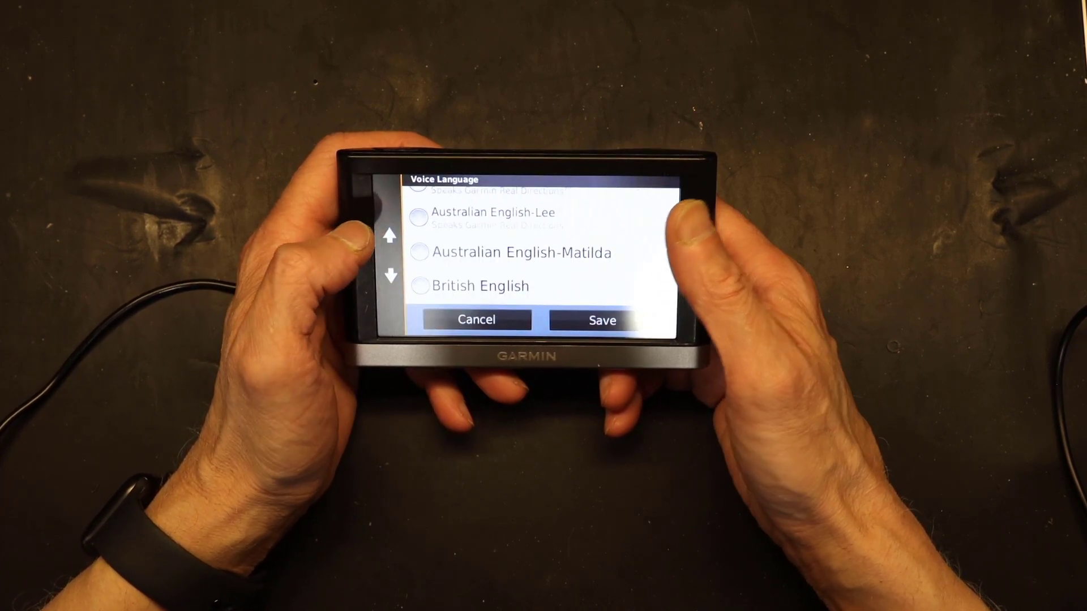
click(389, 235)
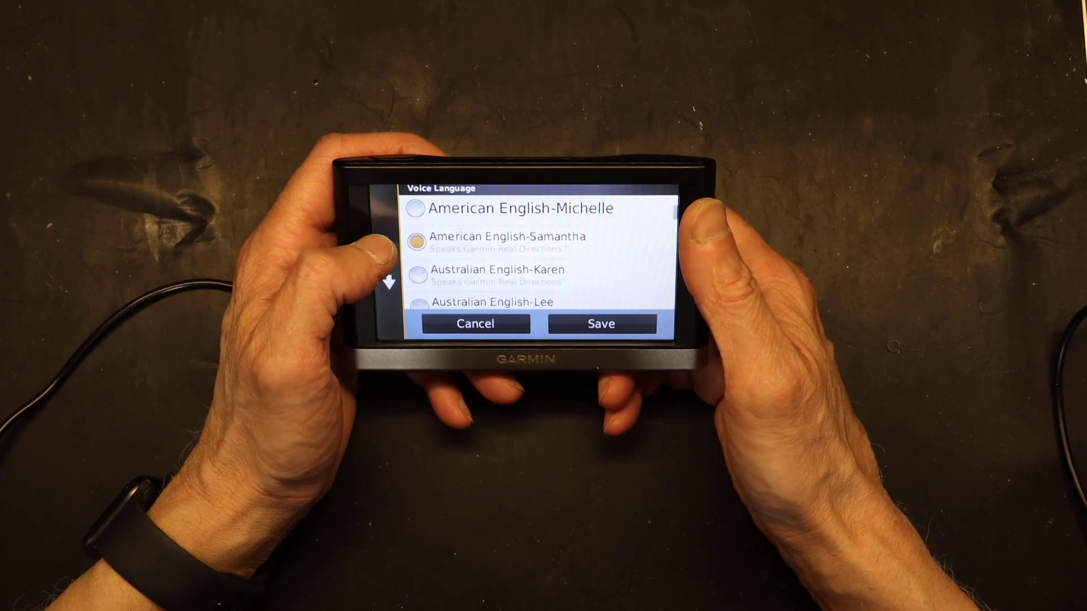